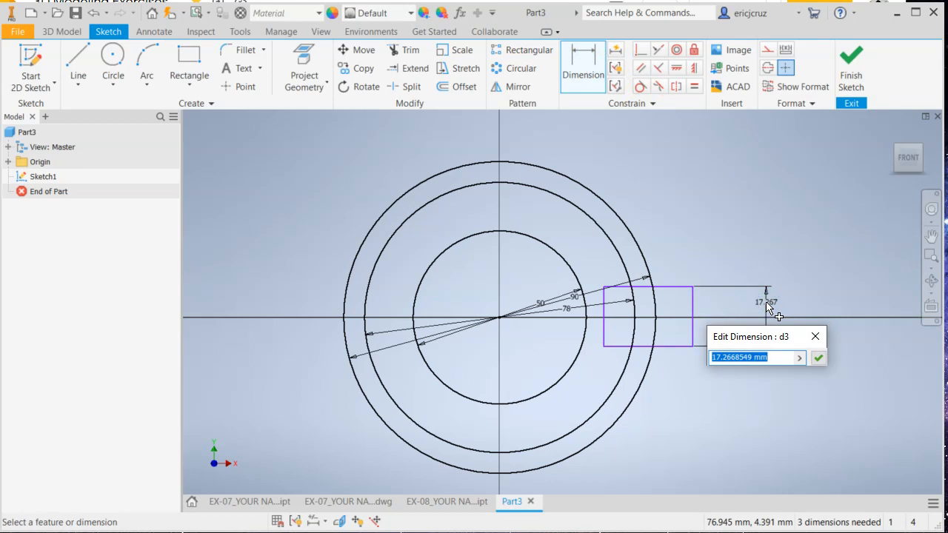
Set the rectangle's height to 10 mm
{"action": "key", "text": "Return"}
{"action": "scroll", "coordinate": [766, 302], "scroll_direction": "up", "scroll_amount": 3}
{"action": "mouse_move", "coordinate": [731, 291]}
{"action": "middle_mouse_down"}
{"action": "mouse_move", "coordinate": [713, 264]}
{"action": "mouse_move", "coordinate": [758, 294]}
{"action": "mouse_move", "coordinate": [796, 276]}
{"action": "middle_mouse_up"}
{"action": "left_click", "coordinate": [724, 369]}
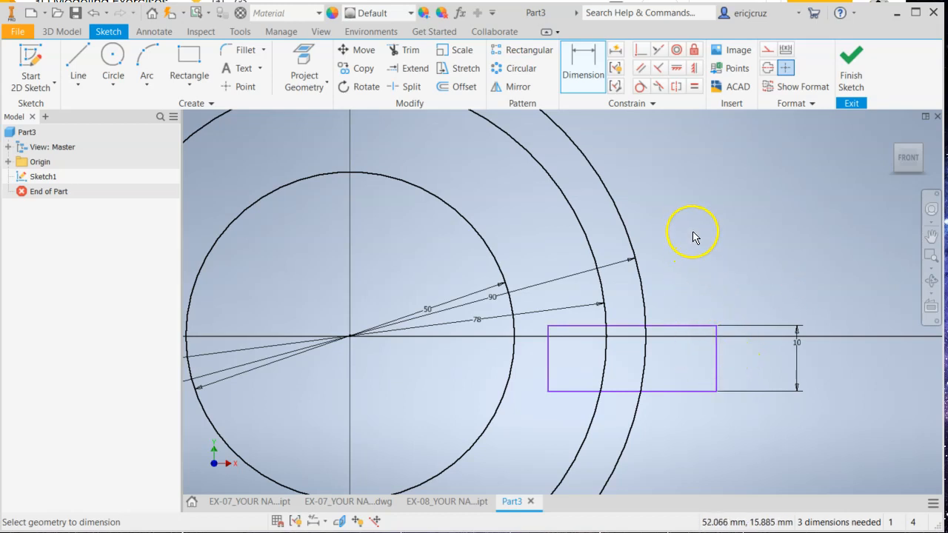
Apply a horizontal constraint between the circles' centre and the midpoint of the rectangle's left edge
{"action": "left_click", "coordinate": [676, 74]}
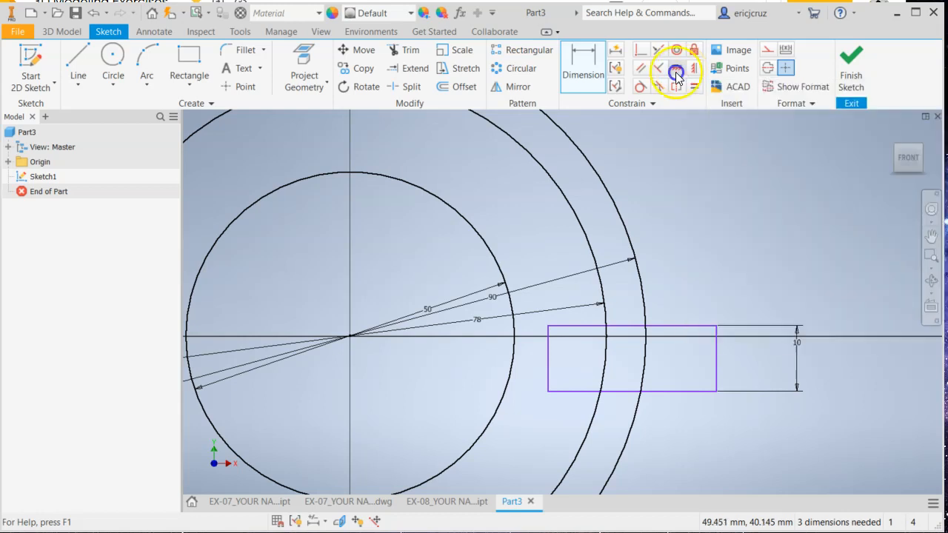
{"action": "left_click", "coordinate": [350, 337]}
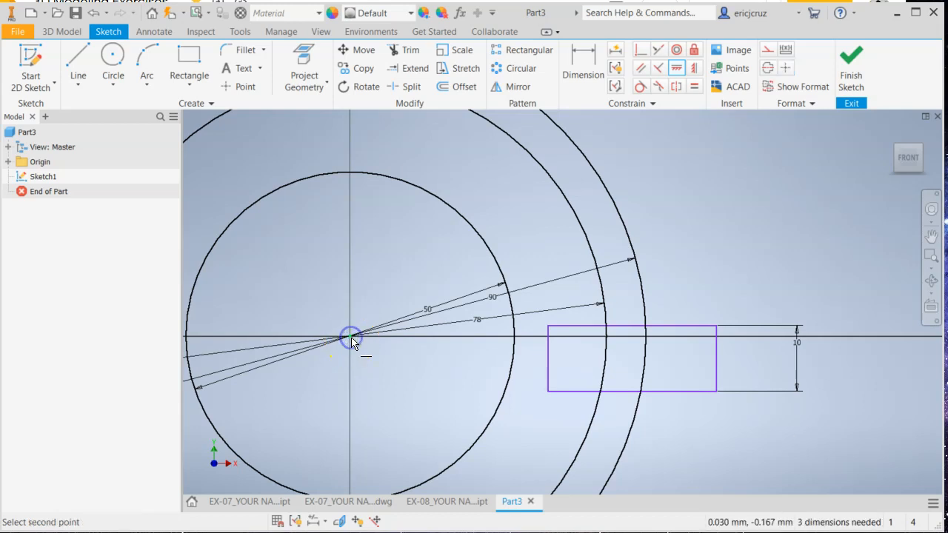
{"action": "left_click", "coordinate": [547, 359]}
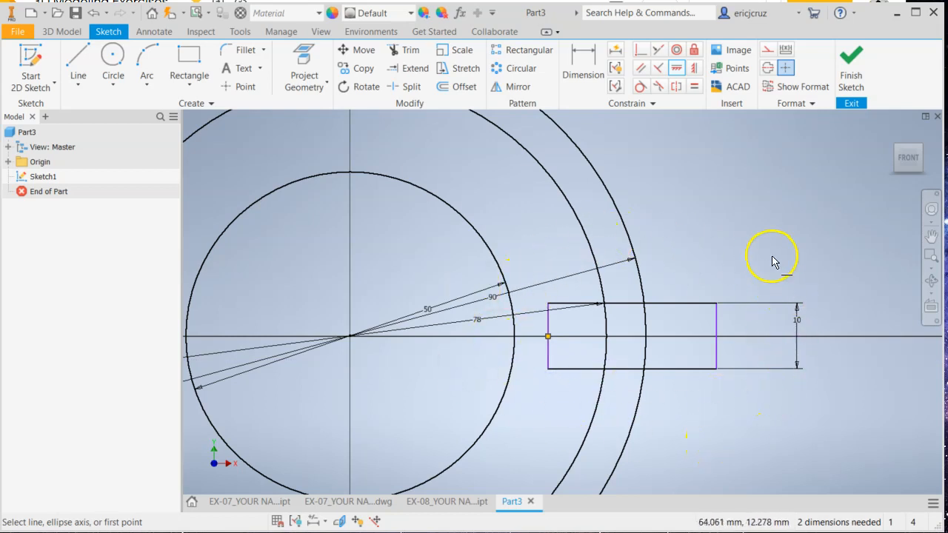
Make the rectangle's right edge tangent to the 90 mm circle and move its left edge between the 50 mm and 78 mm circles
{"action": "left_click", "coordinate": [641, 88]}
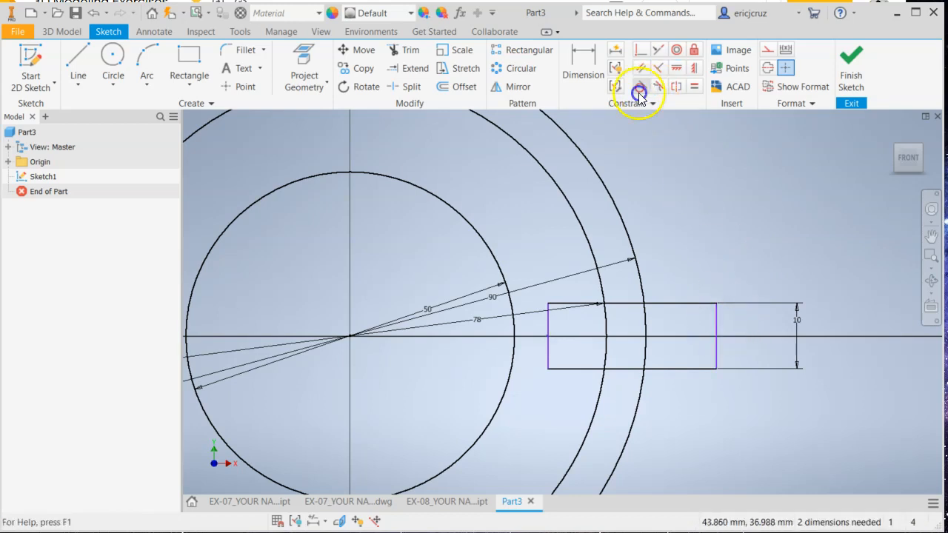
{"action": "left_click", "coordinate": [717, 330]}
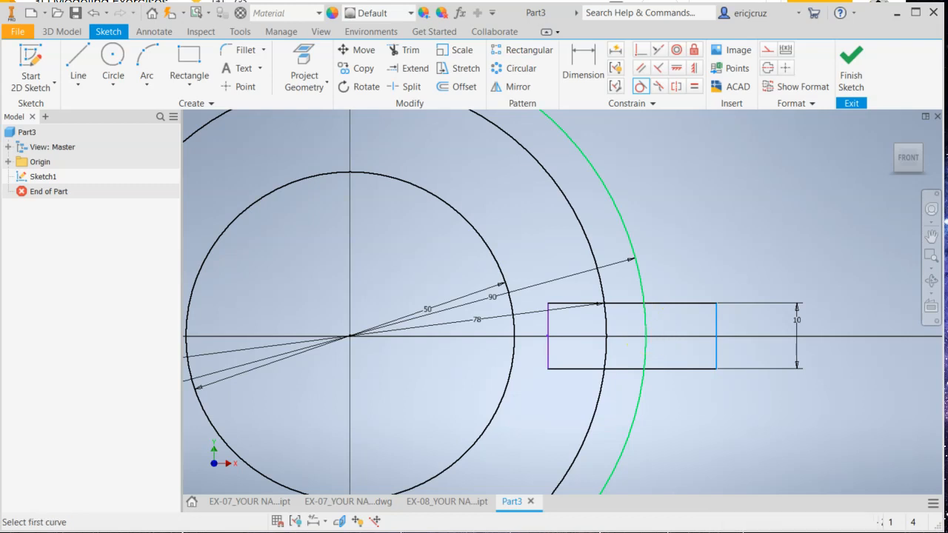
{"action": "left_click", "coordinate": [646, 333]}
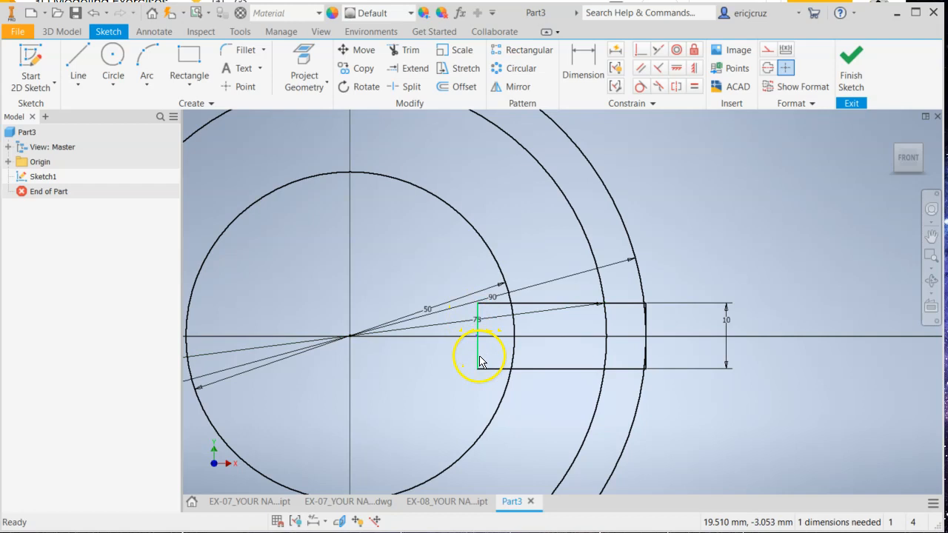
{"action": "left_click_drag", "start_coordinate": [479, 359], "coordinate": [574, 361]}
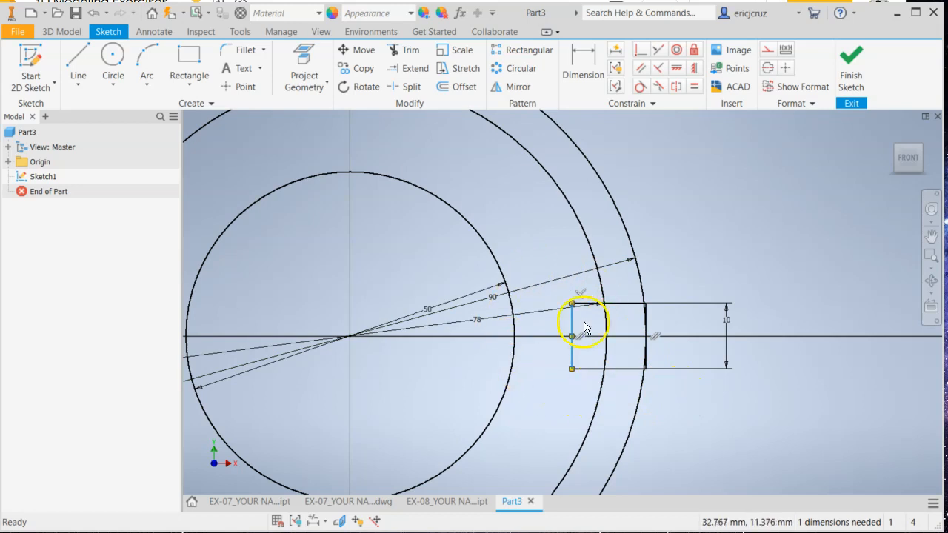
{"action": "left_click", "coordinate": [536, 247]}
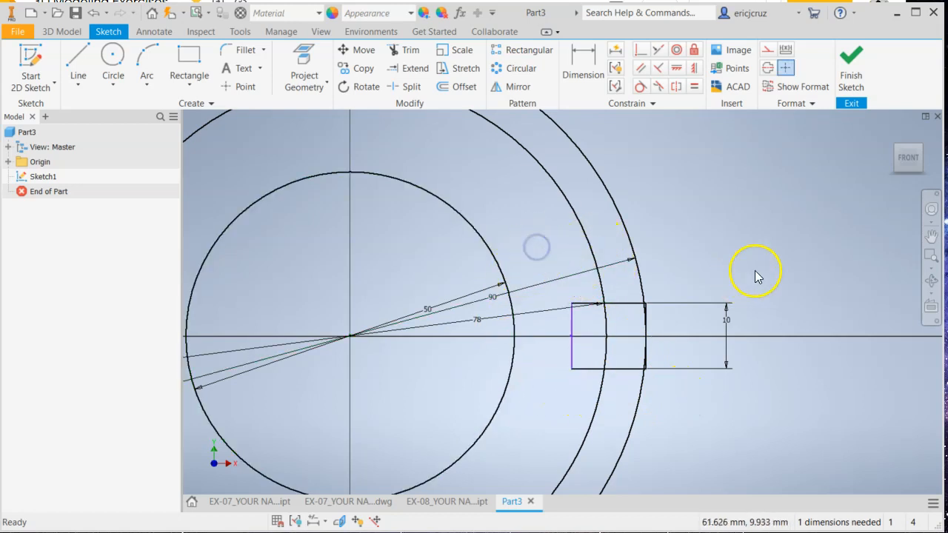
Delete the outer 90 mm circle from the sketch
{"action": "middle_click_drag", "start_coordinate": [703, 269], "coordinate": [726, 259]}
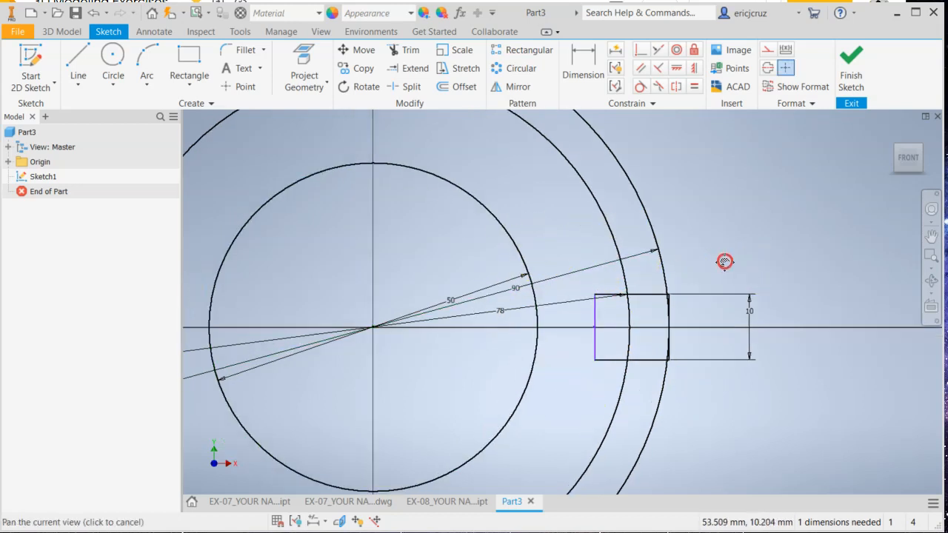
{"action": "left_click", "coordinate": [665, 272]}
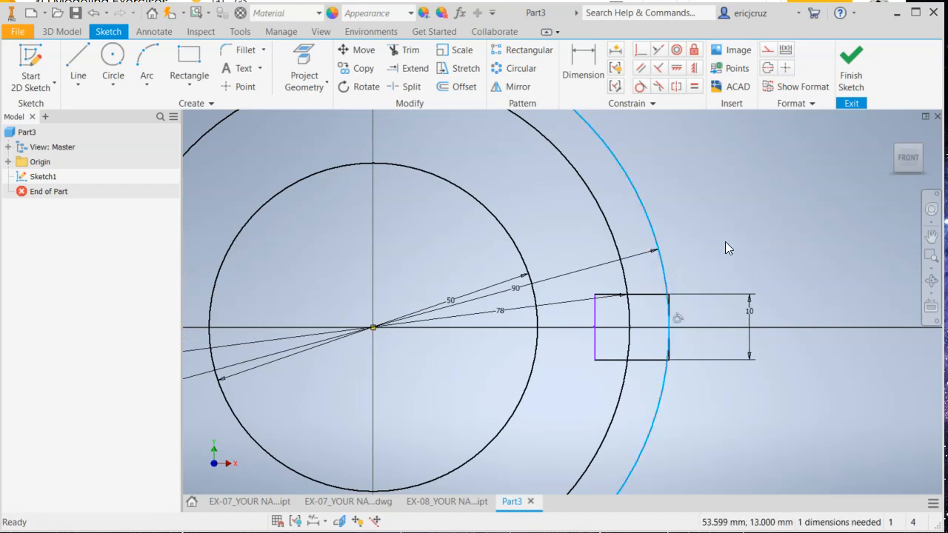
{"action": "key", "text": "Delete"}
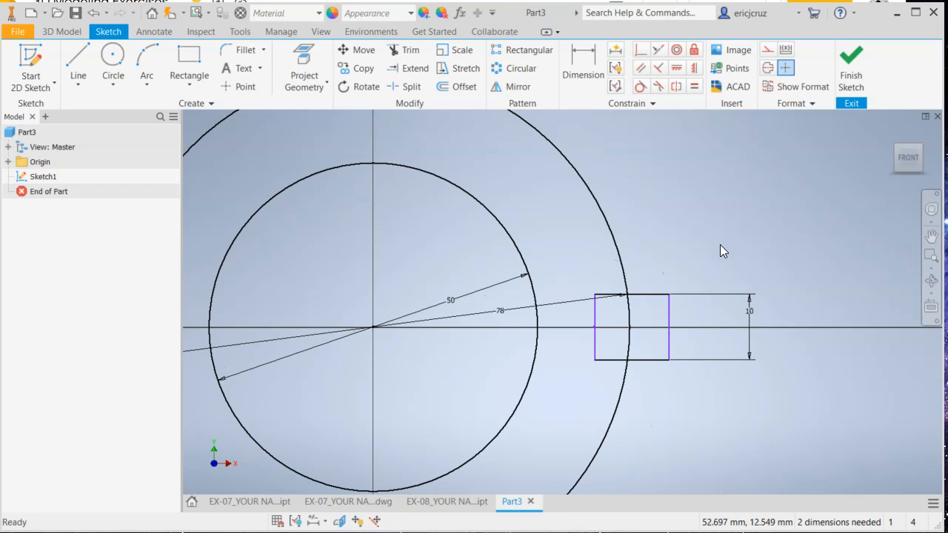
Dimension the distance from the circles' centre to the rectangle's right edge as 45 mm
{"action": "left_click", "coordinate": [582, 58]}
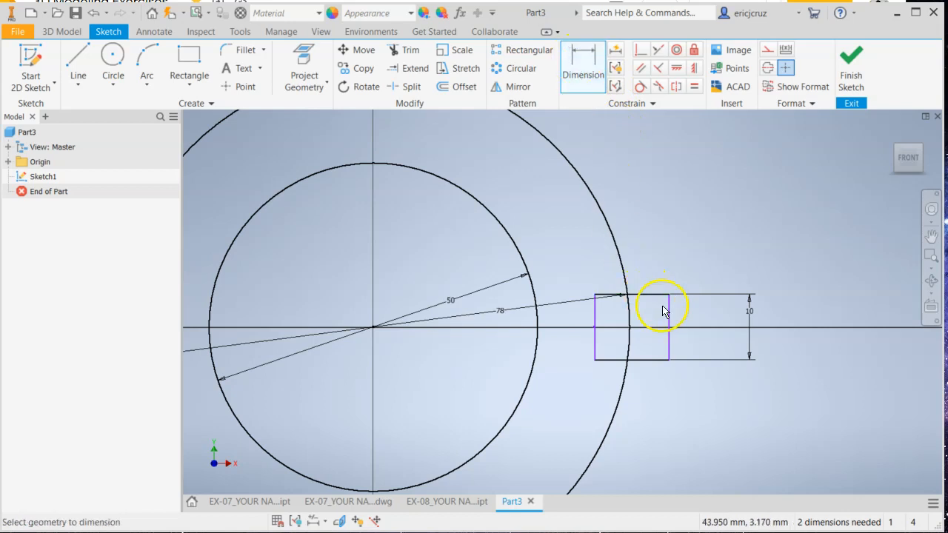
{"action": "left_click", "coordinate": [383, 331]}
{"action": "left_click", "coordinate": [676, 320]}
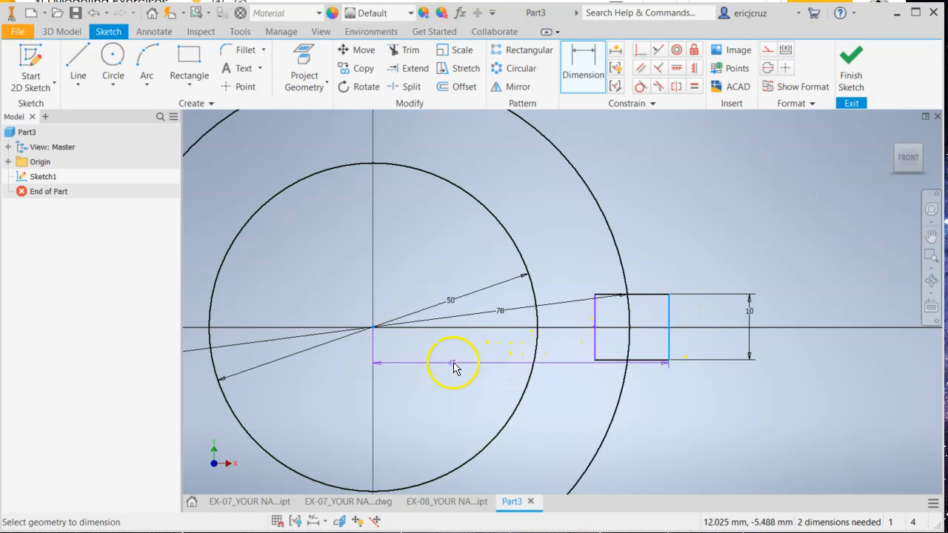
{"action": "left_click", "coordinate": [450, 362]}
{"action": "left_click", "coordinate": [504, 419]}
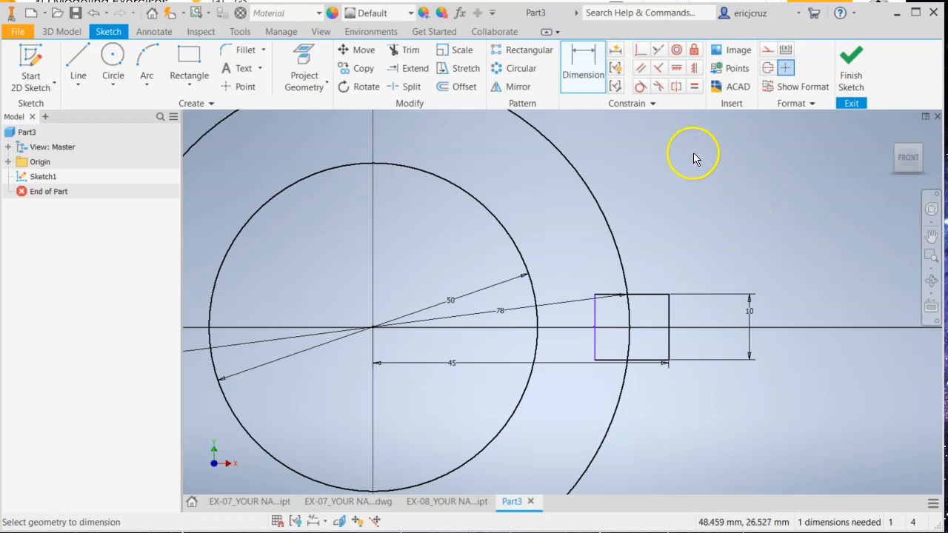
Trim the 78 mm circle's arc inside the rectangle and the rectangle's lines inside that circle, leaving a single open tooth
{"action": "left_click", "coordinate": [403, 52]}
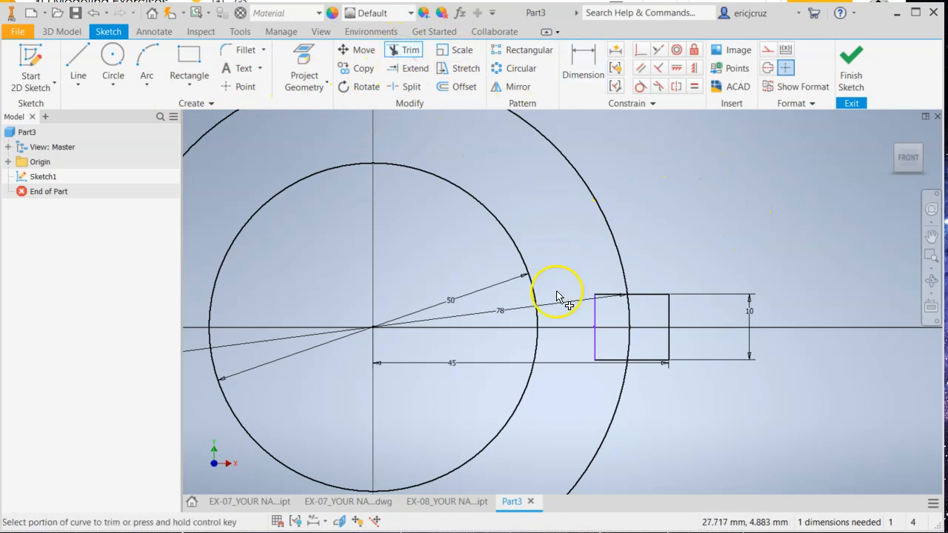
{"action": "left_click", "coordinate": [624, 309]}
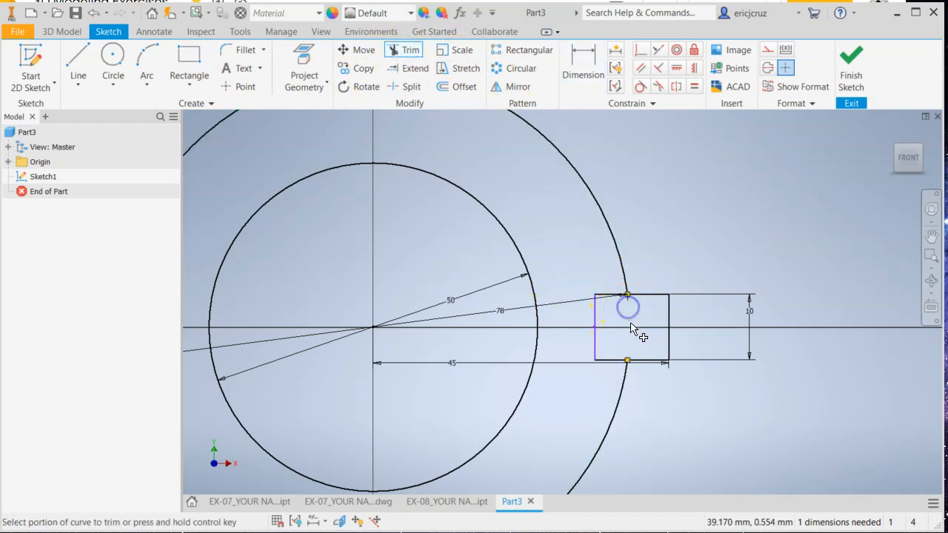
{"action": "left_click", "coordinate": [603, 300]}
{"action": "left_click", "coordinate": [597, 307]}
{"action": "left_click", "coordinate": [610, 360]}
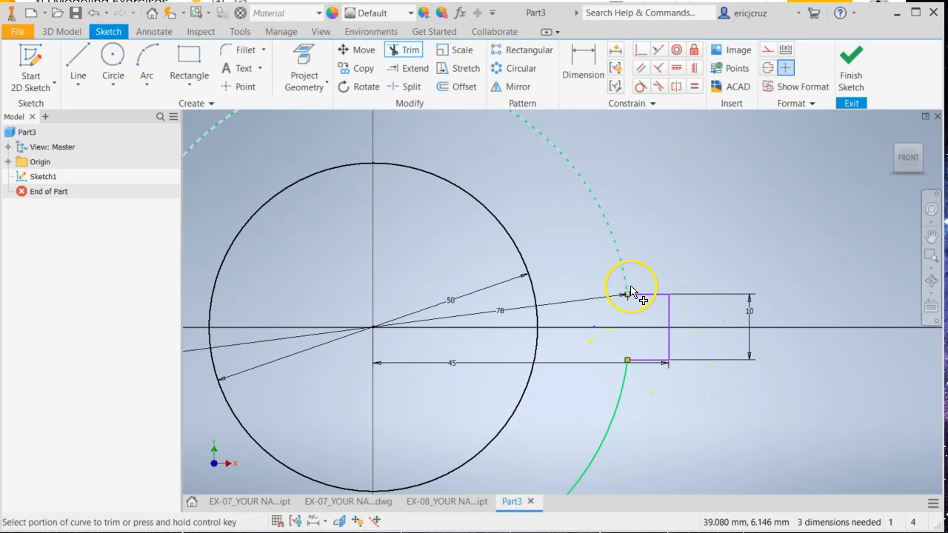
{"action": "scroll", "coordinate": [700, 331], "scroll_direction": "down", "scroll_amount": 3}
{"action": "middle_click_drag", "start_coordinate": [719, 332], "coordinate": [669, 319]}
{"action": "key", "text": "Escape"}
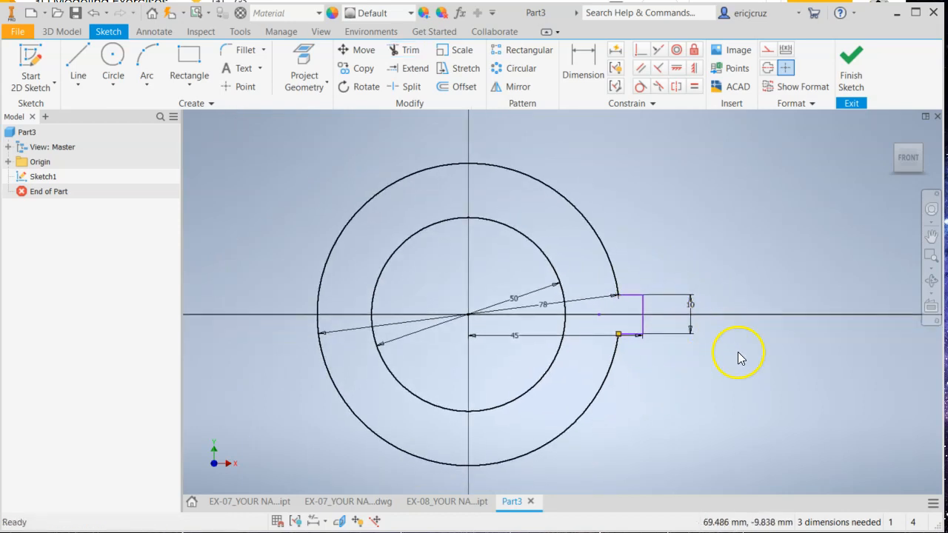
Switch to the EX-09 drawing in Google Slides to check the gear's teeth, and return to the Inventor sketch
{"action": "mouse_move", "coordinate": [738, 358]}
{"action": "middle_mouse_down"}
{"action": "mouse_move", "coordinate": [752, 364]}
{"action": "mouse_move", "coordinate": [713, 361]}
{"action": "middle_mouse_up"}
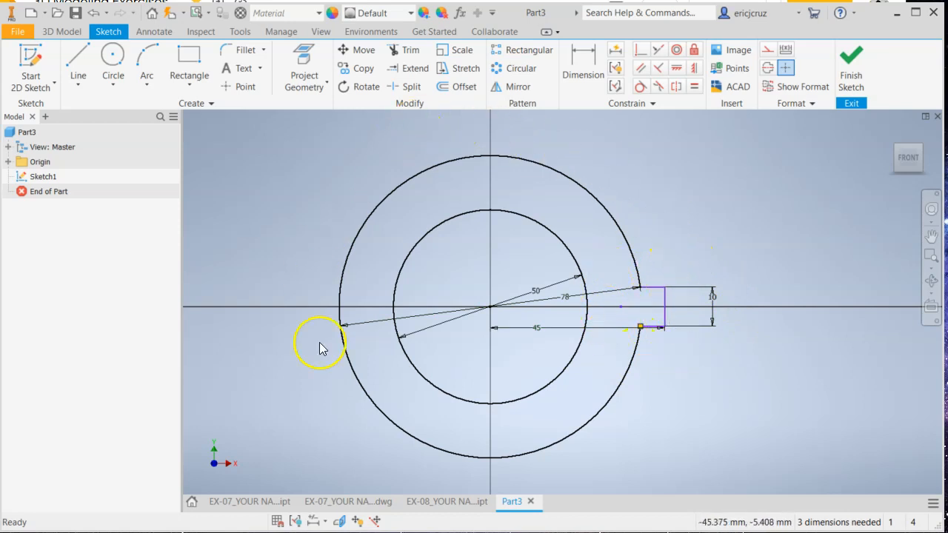
{"action": "key", "text": "alt+Tab"}
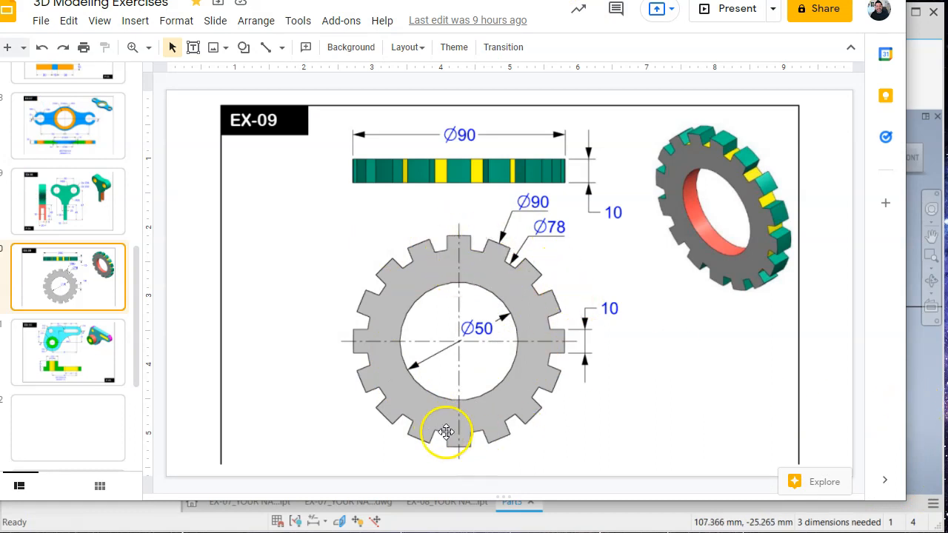
{"action": "left_click", "coordinate": [924, 393]}
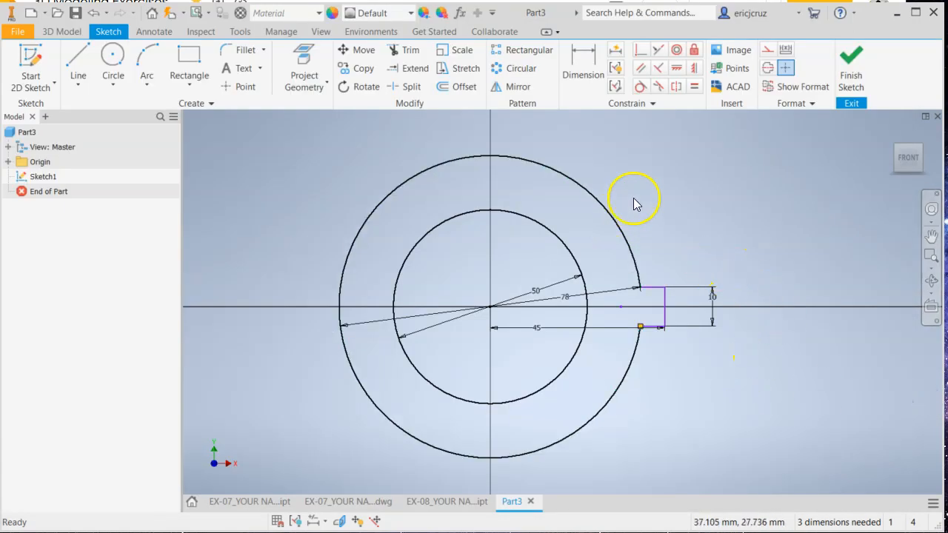
{"action": "left_click", "coordinate": [513, 71]}
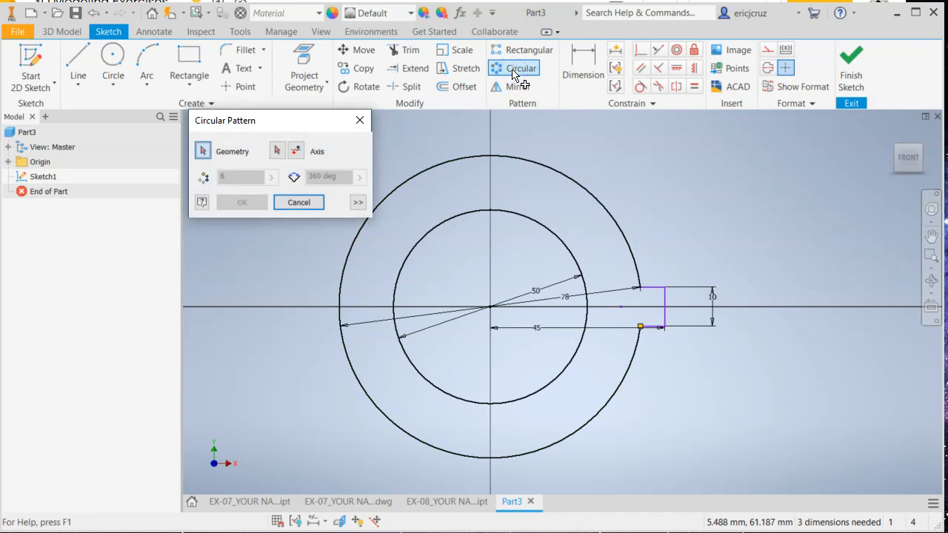
{"action": "left_click", "coordinate": [652, 289]}
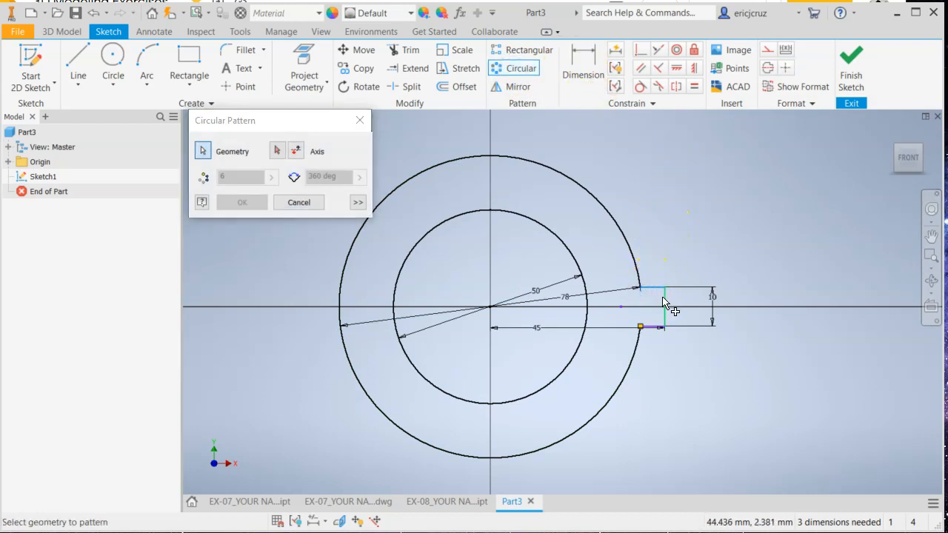
{"action": "left_click", "coordinate": [656, 325]}
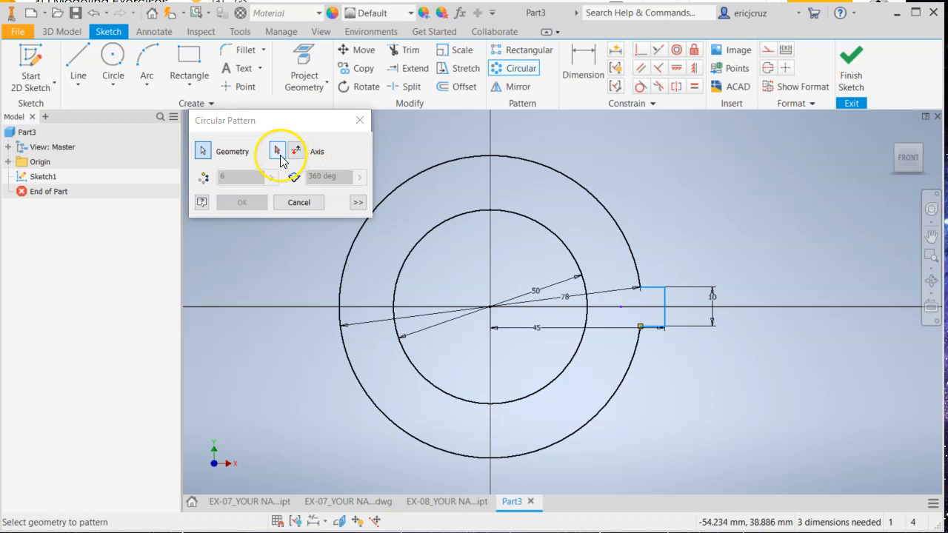
{"action": "left_click", "coordinate": [278, 154]}
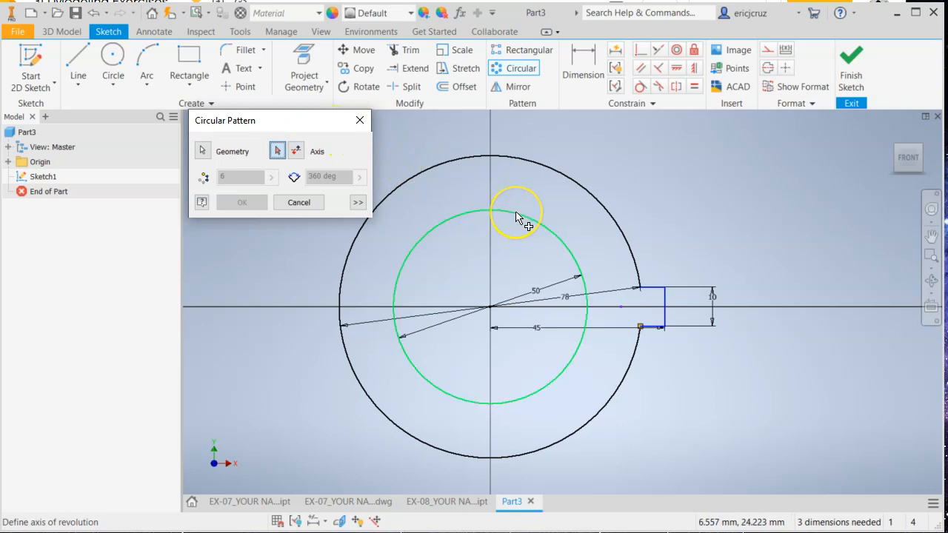
{"action": "left_click", "coordinate": [558, 178]}
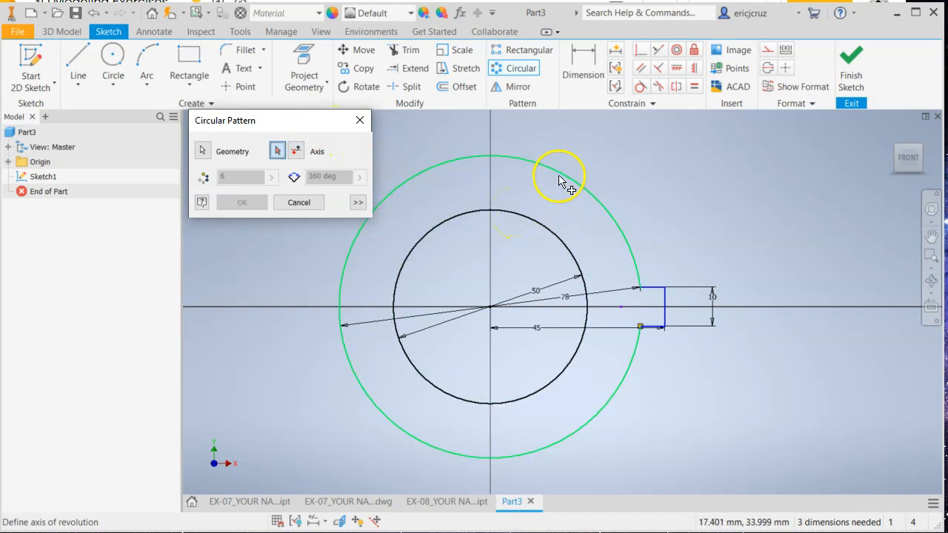
{"action": "left_click", "coordinate": [559, 178]}
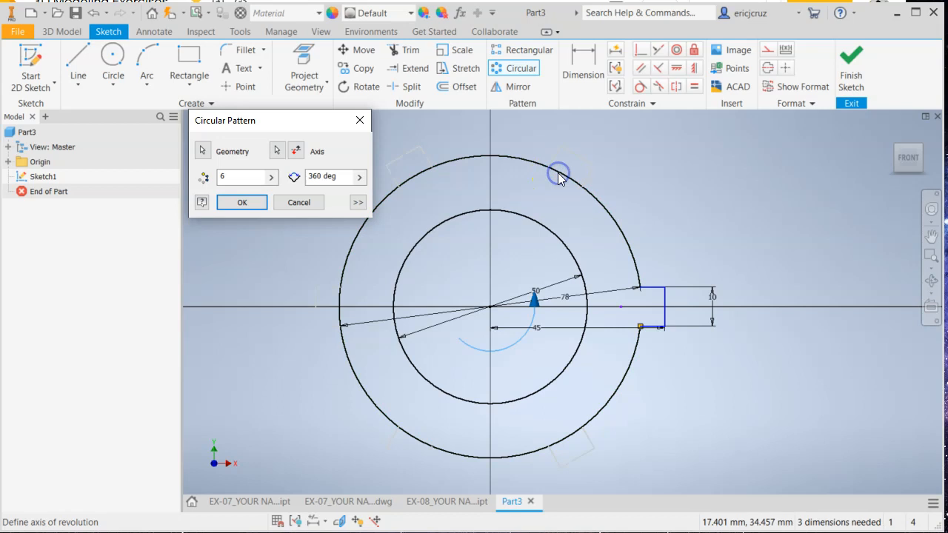
{"action": "left_click_drag", "start_coordinate": [301, 127], "coordinate": [174, 134]}
{"action": "left_click", "coordinate": [194, 185]}
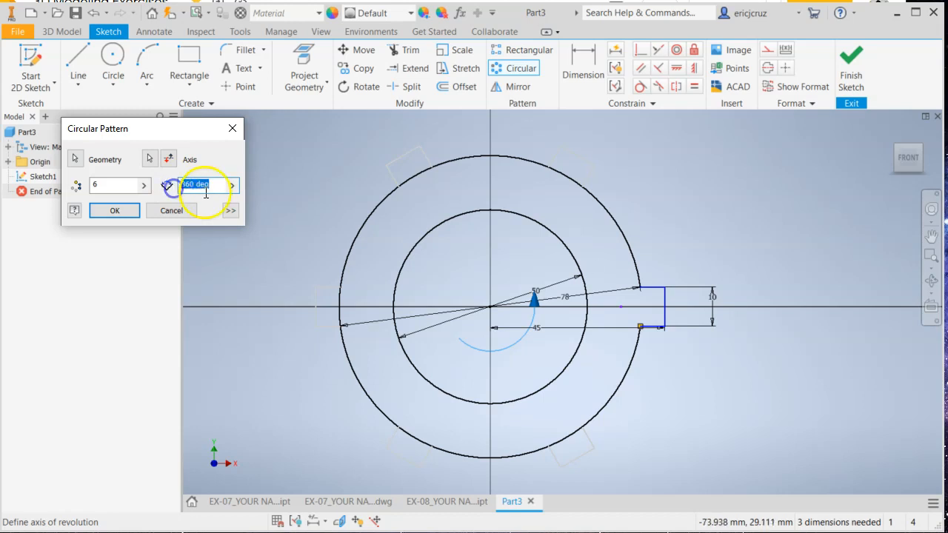
{"action": "left_click", "coordinate": [108, 189]}
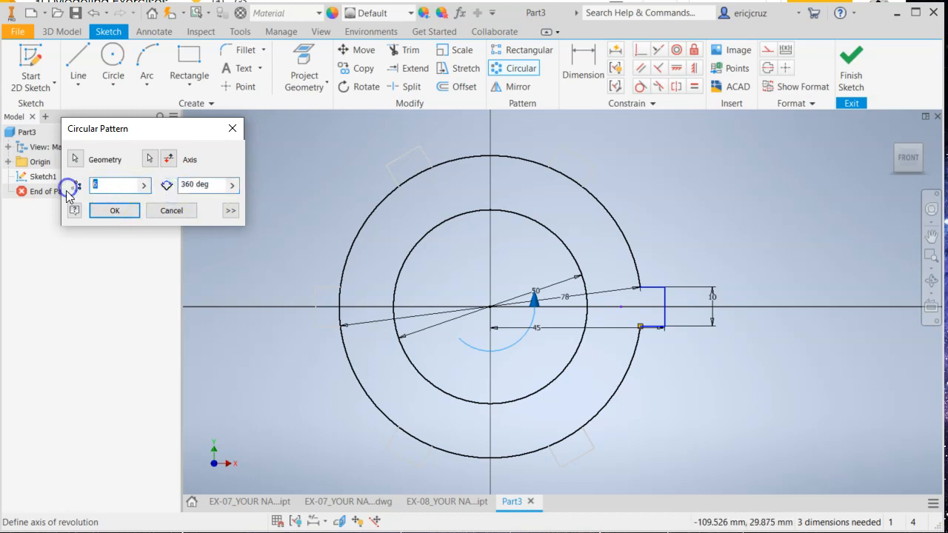
{"action": "left_click", "coordinate": [110, 186]}
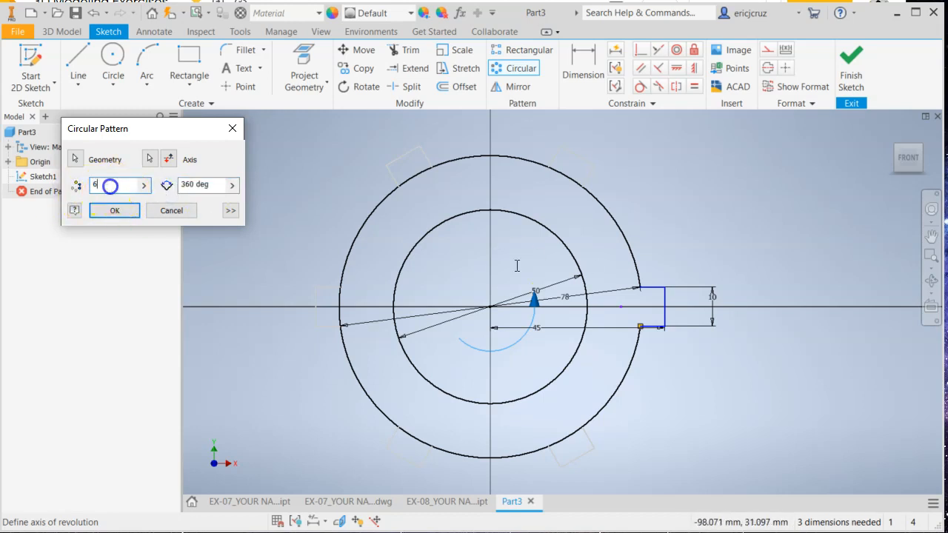
{"action": "double_click", "coordinate": [127, 187]}
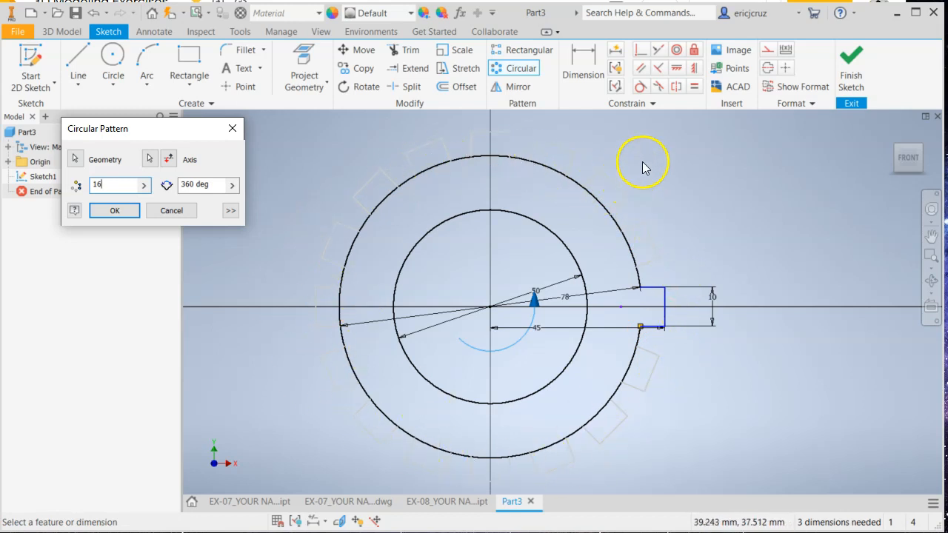
{"action": "left_click", "coordinate": [163, 212]}
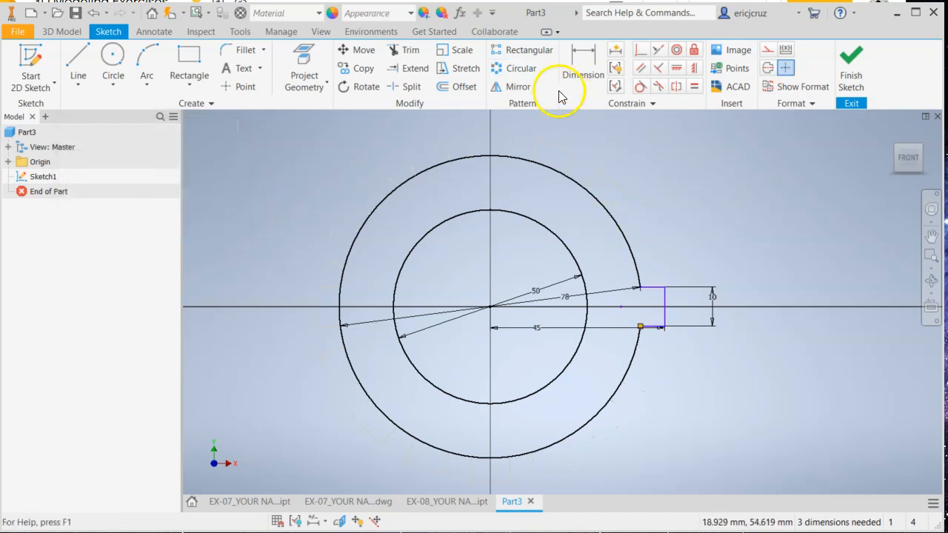
Create a circular pattern of the tooth's three lines around the circles' centre with 16 instances over 360 degrees
{"action": "left_click", "coordinate": [516, 68]}
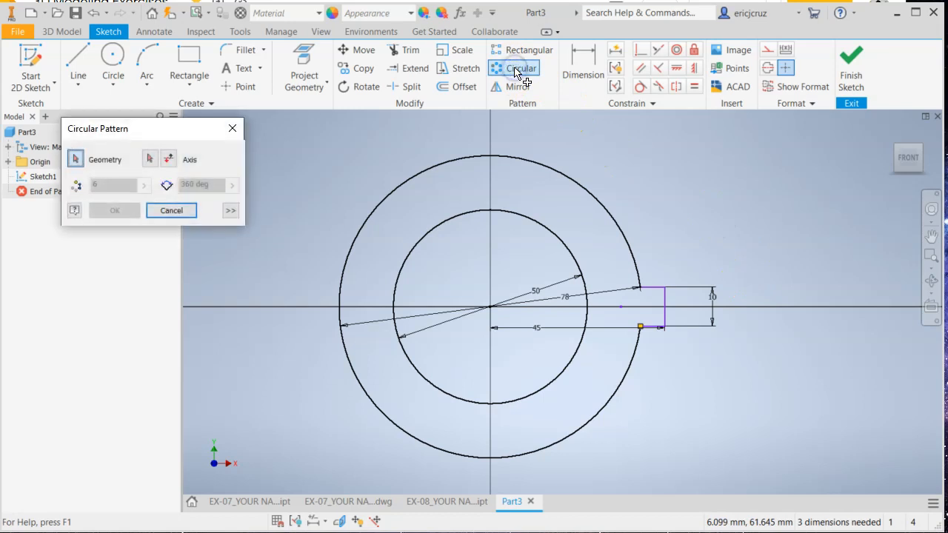
{"action": "left_click", "coordinate": [654, 293]}
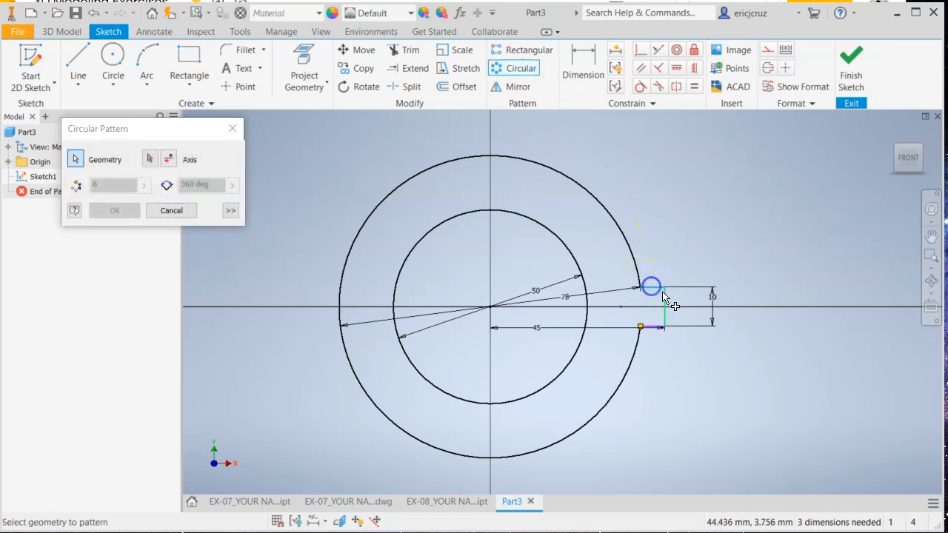
{"action": "left_click", "coordinate": [649, 332]}
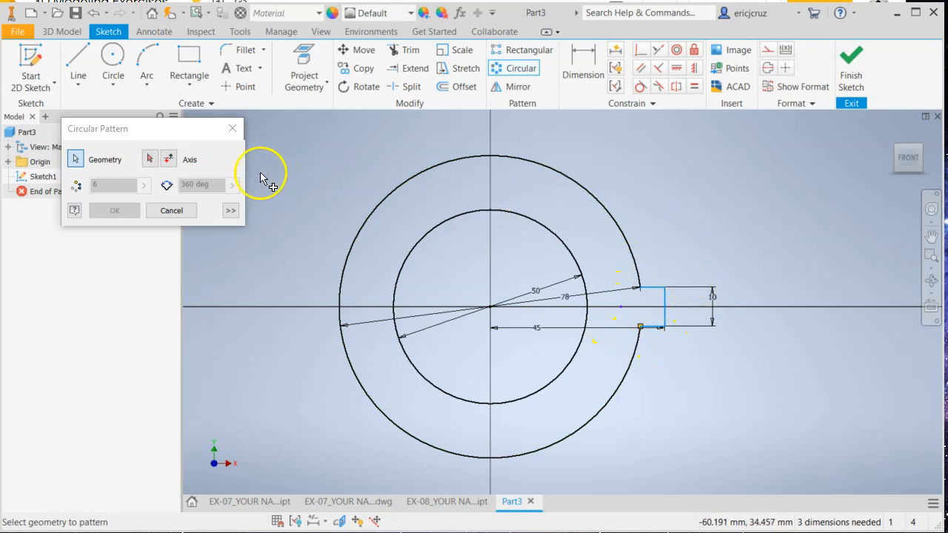
{"action": "left_click", "coordinate": [150, 163]}
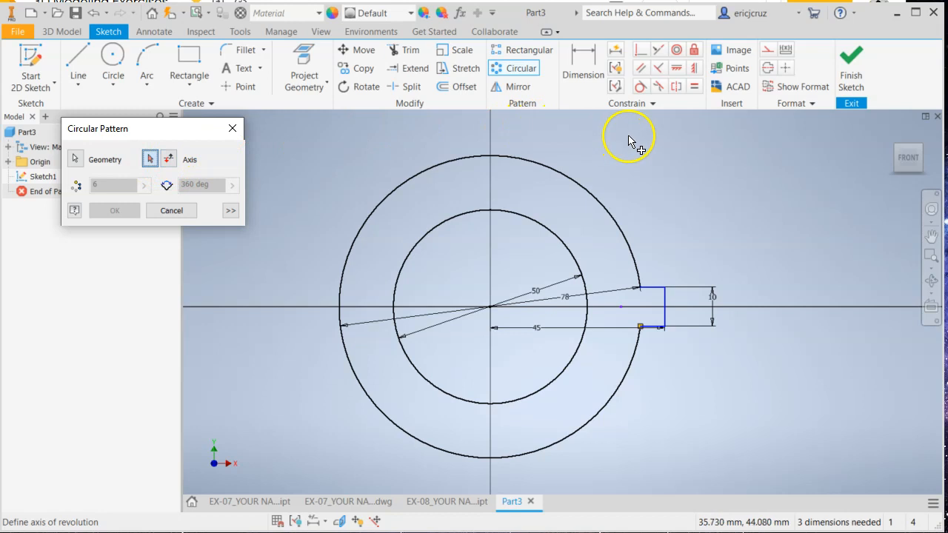
{"action": "left_click", "coordinate": [578, 185]}
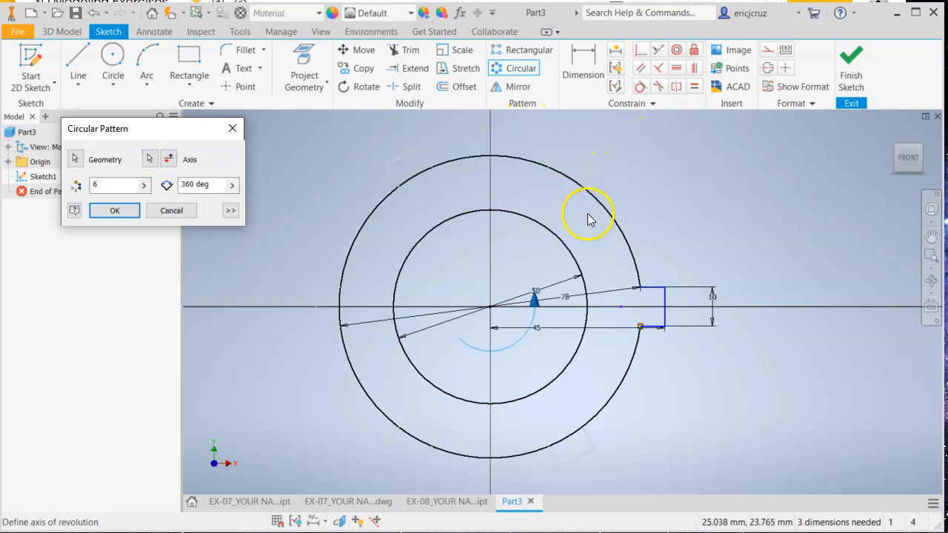
{"action": "double_click", "coordinate": [86, 185]}
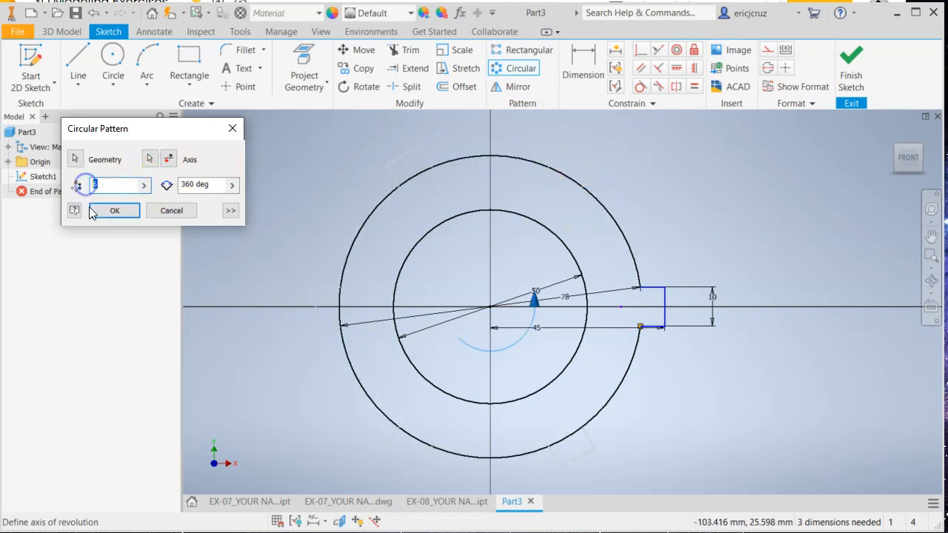
{"action": "left_click", "coordinate": [198, 186]}
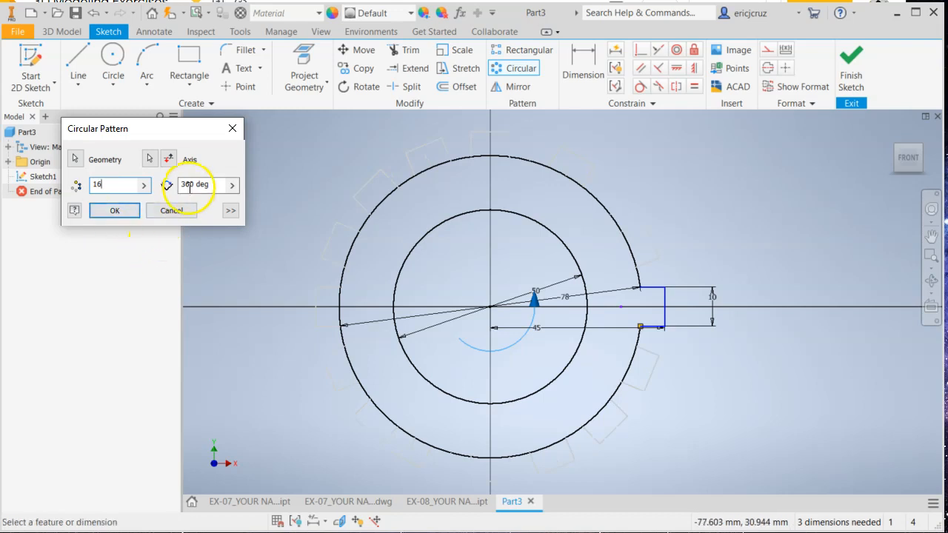
{"action": "left_click", "coordinate": [116, 211]}
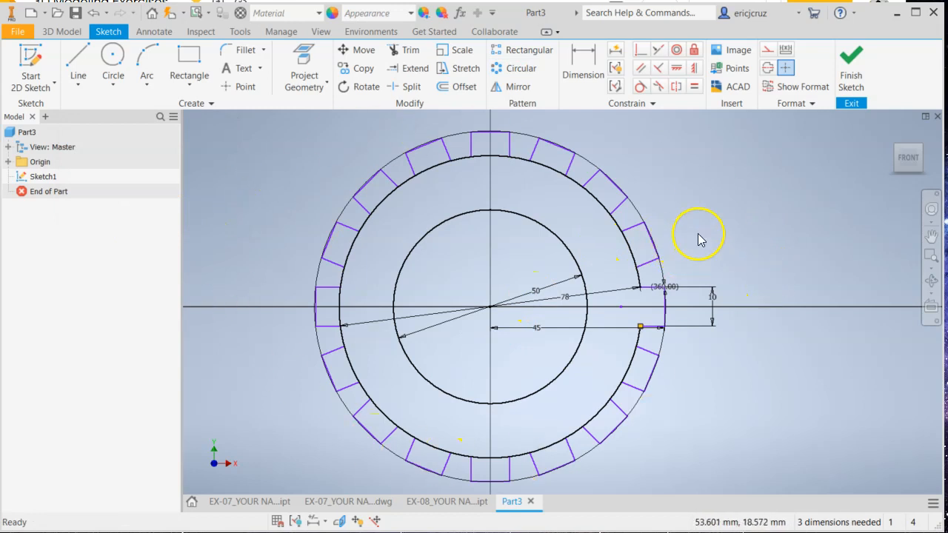
Trim the 78 mm circle's arcs at the base of all the patterned teeth so each tooth opens into the ring
{"action": "left_click", "coordinate": [406, 52]}
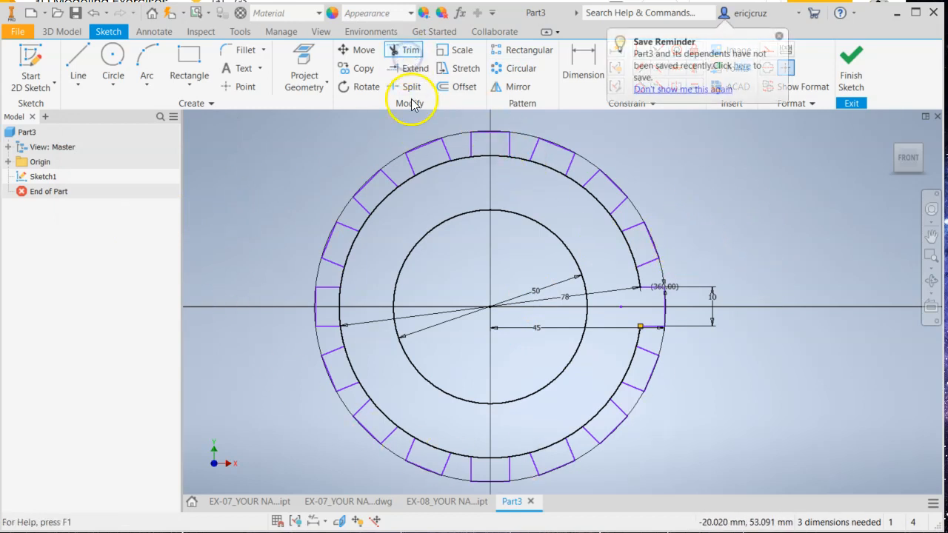
{"action": "left_click", "coordinate": [407, 50]}
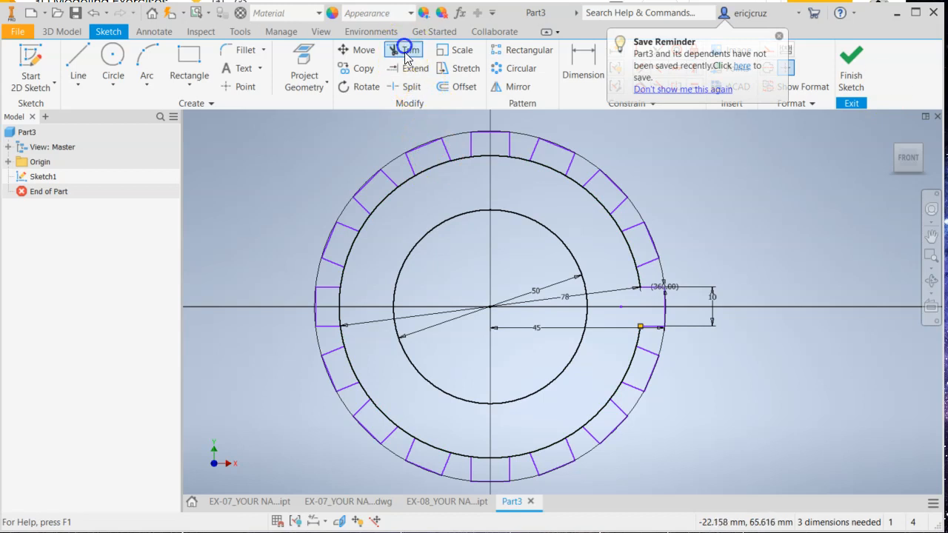
{"action": "left_click", "coordinate": [403, 49]}
{"action": "left_click", "coordinate": [495, 157]}
{"action": "left_click", "coordinate": [539, 163]}
{"action": "left_click", "coordinate": [596, 203]}
{"action": "left_click", "coordinate": [626, 246]}
{"action": "left_click", "coordinate": [631, 367]}
{"action": "left_click", "coordinate": [600, 418]}
{"action": "left_click", "coordinate": [546, 446]}
{"action": "left_click", "coordinate": [492, 458]}
{"action": "left_click", "coordinate": [427, 447]}
{"action": "left_click", "coordinate": [387, 417]}
{"action": "left_click", "coordinate": [351, 366]}
{"action": "left_click", "coordinate": [339, 309]}
{"action": "left_click", "coordinate": [353, 249]}
{"action": "left_click", "coordinate": [387, 198]}
{"action": "left_click", "coordinate": [429, 170]}
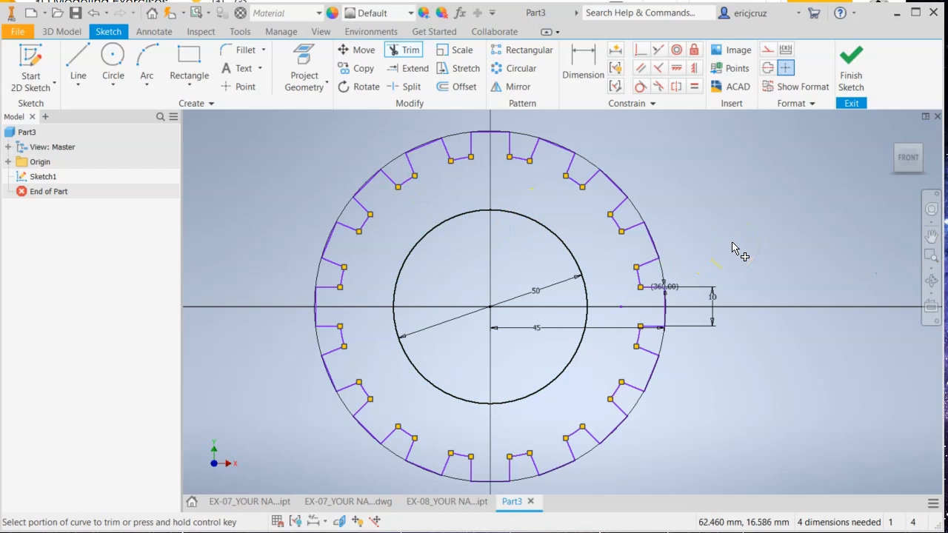
Finish the sketch, check the thickness in the EX-09 drawing in Google Slides, and extrude the toothed ring profile 10 mm in Inventor
{"action": "left_click", "coordinate": [844, 70]}
{"action": "left_click", "coordinate": [891, 136]}
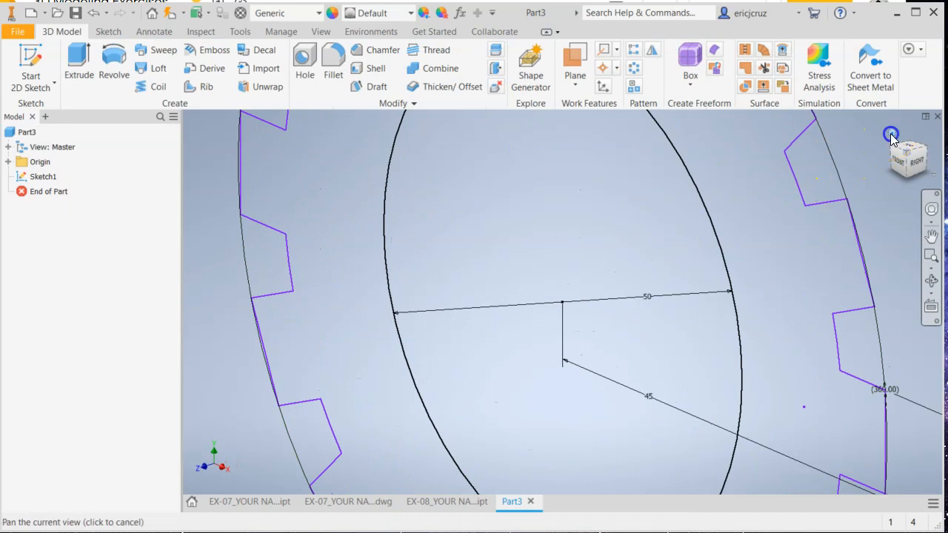
{"action": "key", "text": "alt+Tab"}
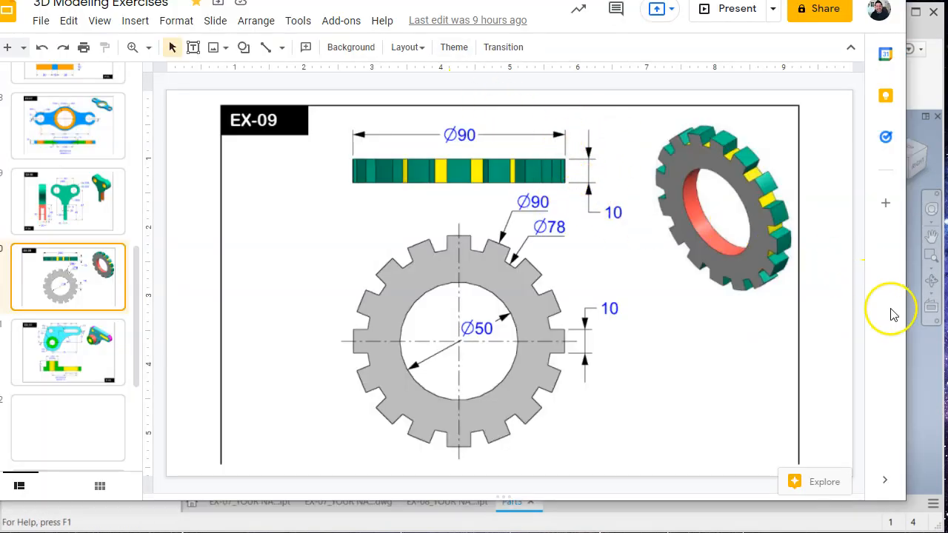
{"action": "left_click", "coordinate": [917, 367]}
{"action": "left_click", "coordinate": [86, 71]}
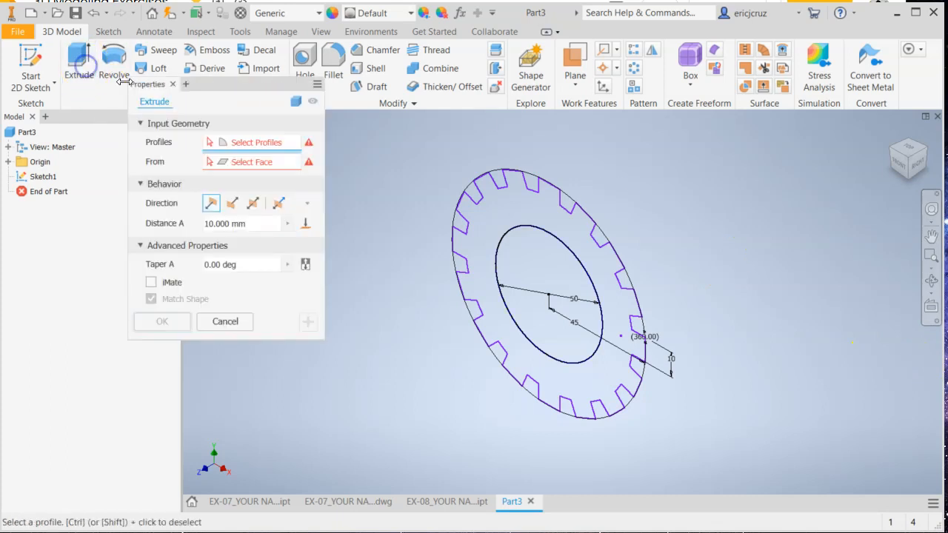
{"action": "left_click", "coordinate": [482, 207]}
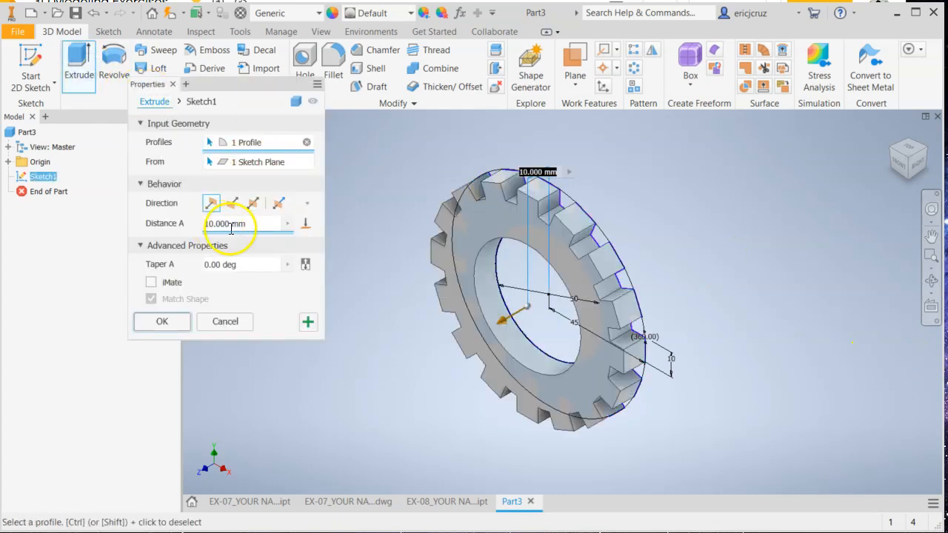
{"action": "left_click", "coordinate": [162, 321]}
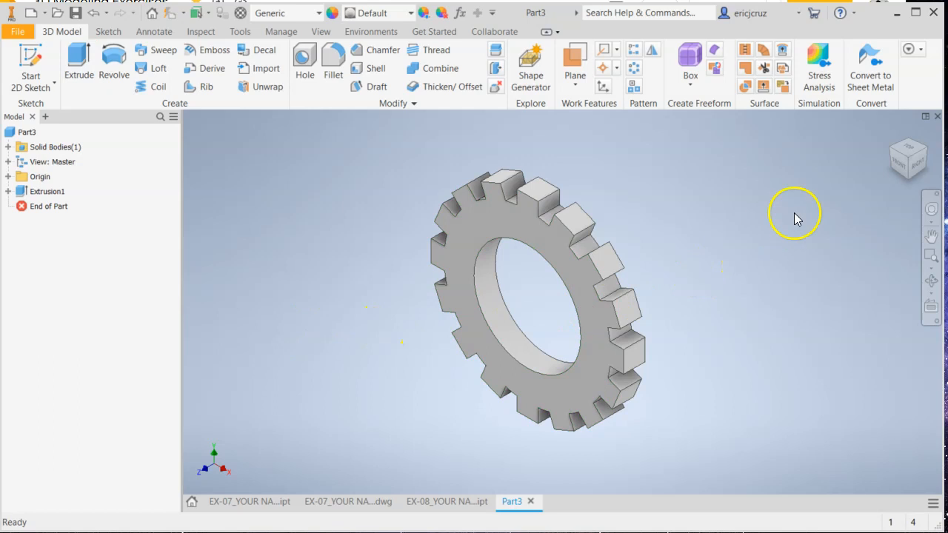
Inspect the finished gear from another angle, restore the home view, and switch to the EX-09 drawing in Google Slides to compare
{"action": "middle_click_drag", "start_coordinate": [701, 277], "coordinate": [504, 393], "text": "shift"}
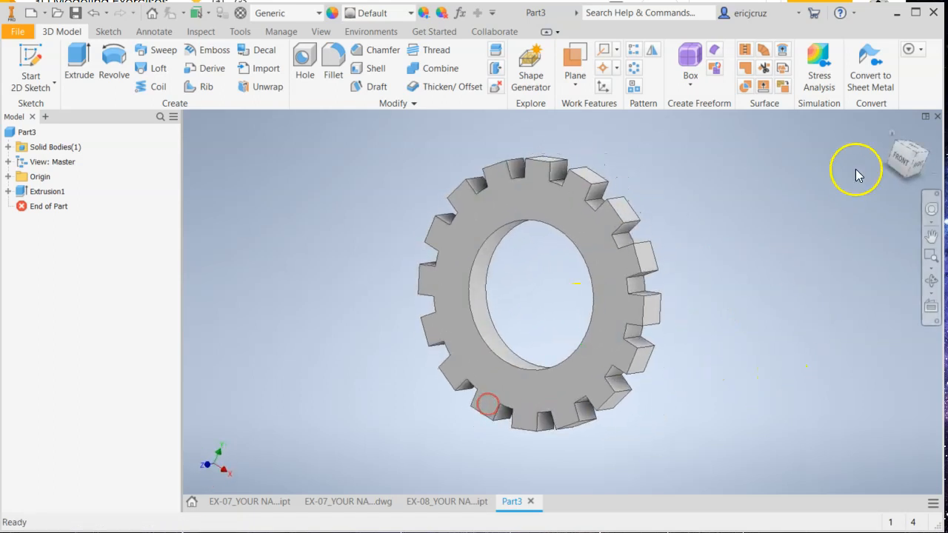
{"action": "left_click", "coordinate": [890, 139]}
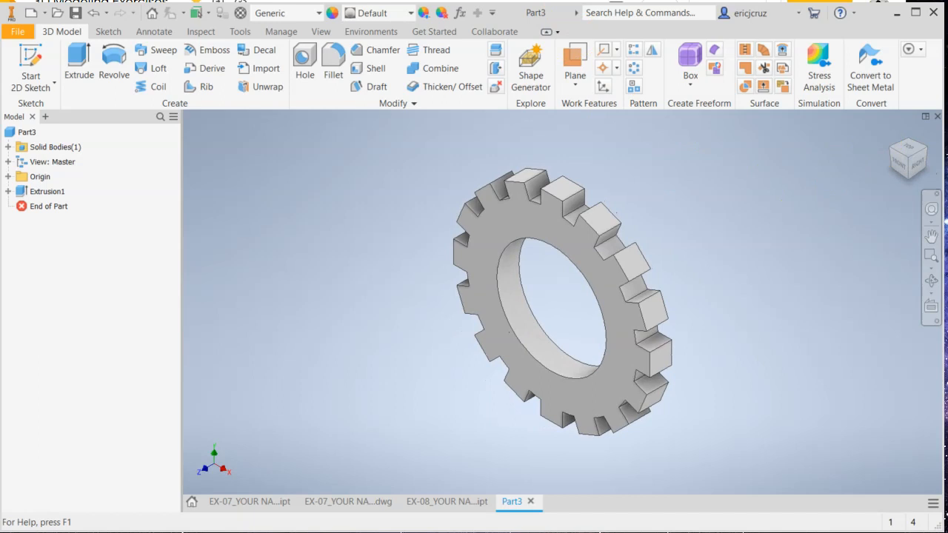
{"action": "key", "text": "alt+Tab"}
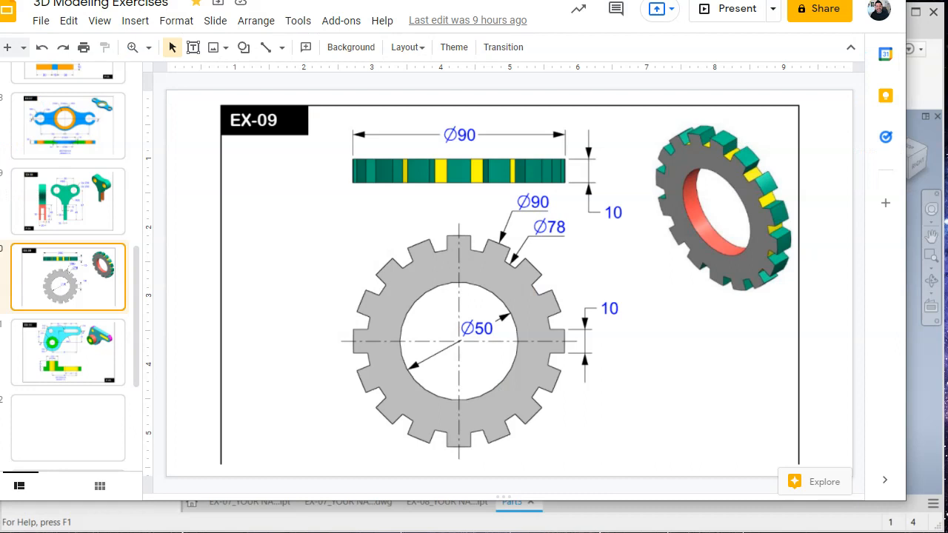